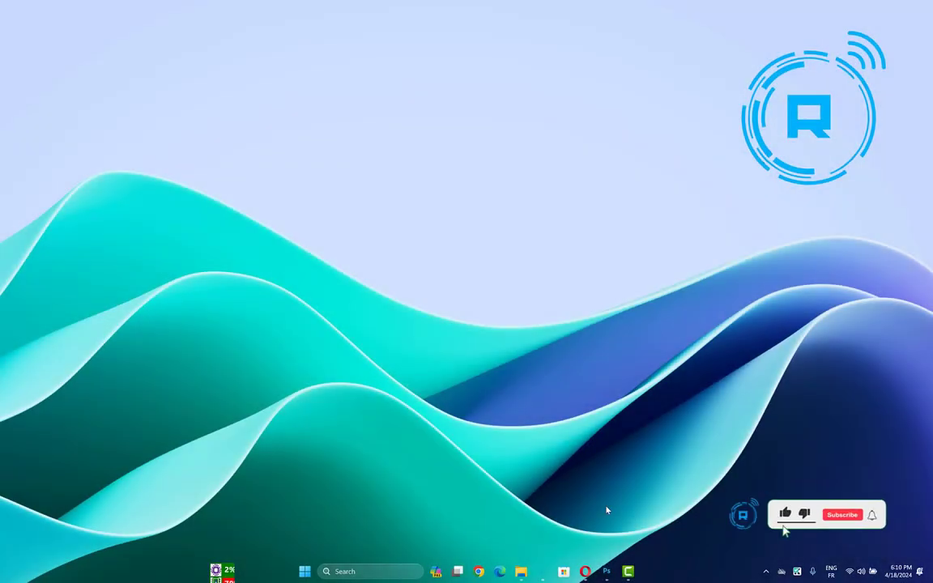
Launch Component Services by running dcomcnfg from the Run dialog.
{"action": "key", "text": "super+r"}
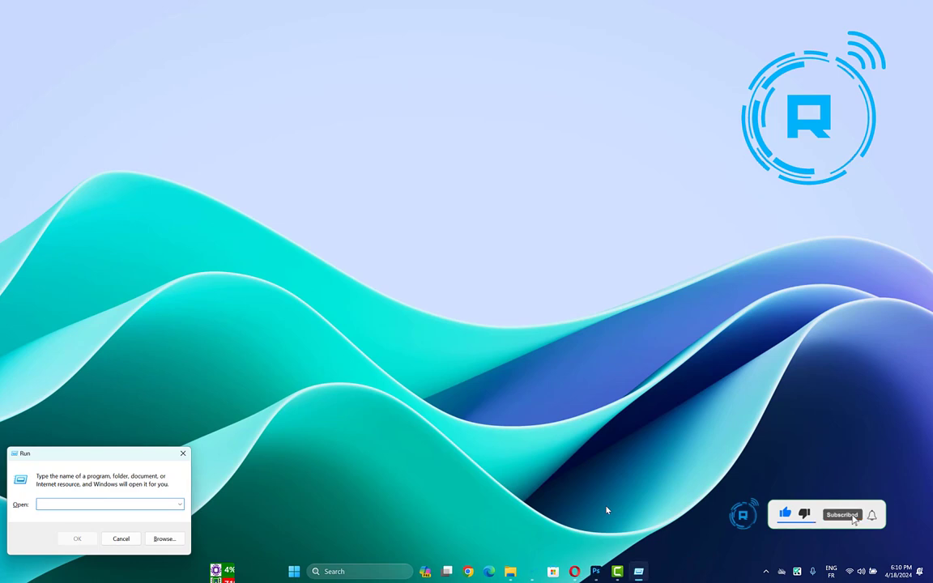
{"action": "type", "text": "dcomcnfg"}
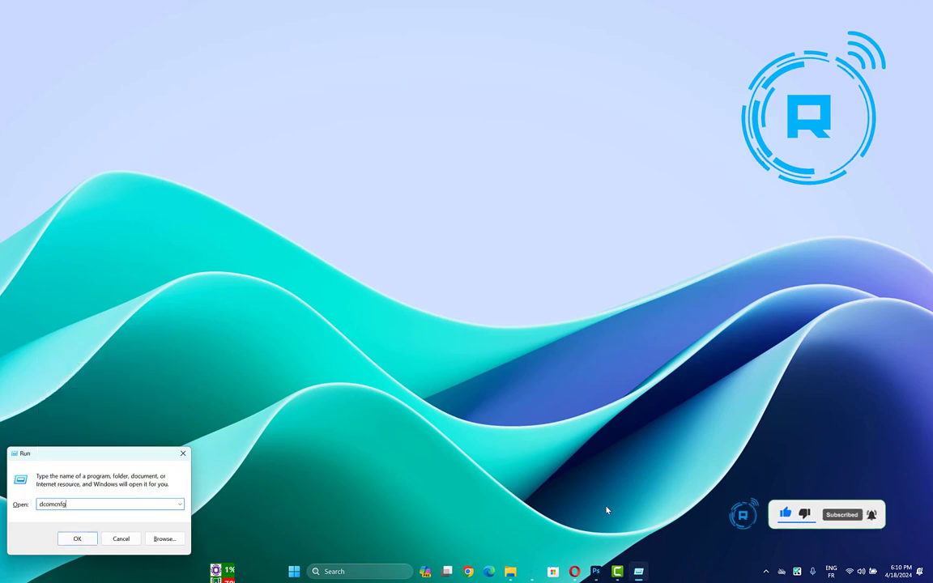
{"action": "key", "text": "Return"}
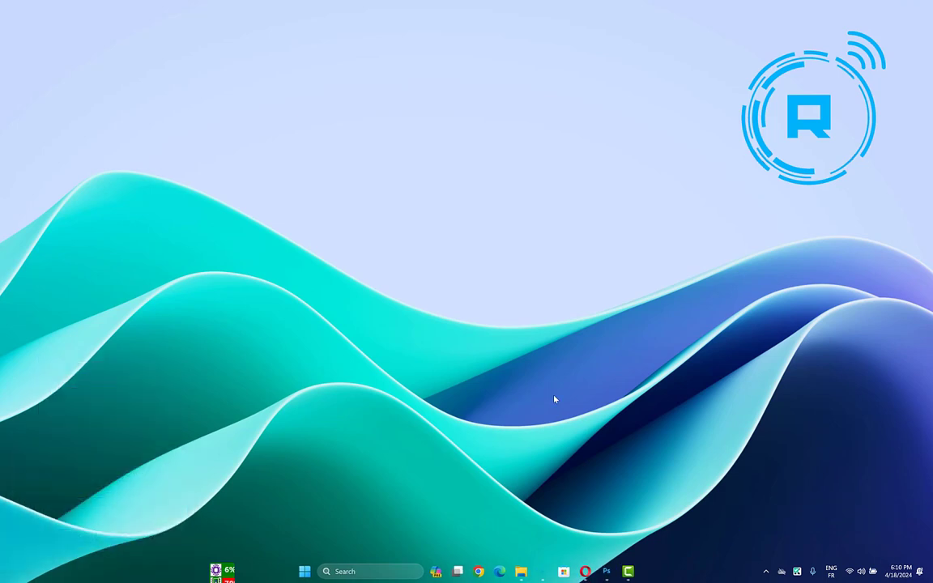
Expand Computers and open the Properties of My Computer.
{"action": "left_click", "coordinate": [196, 88]}
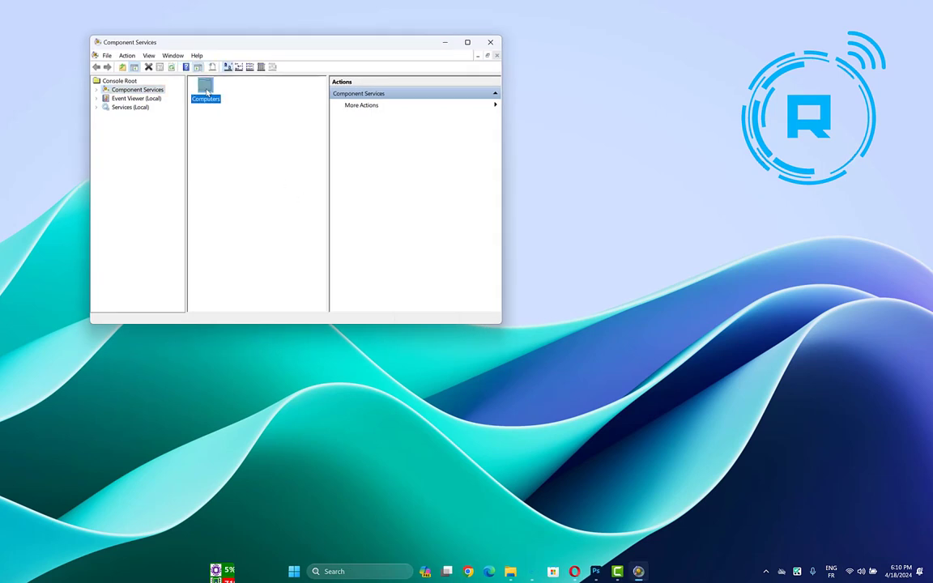
{"action": "left_click", "coordinate": [153, 91]}
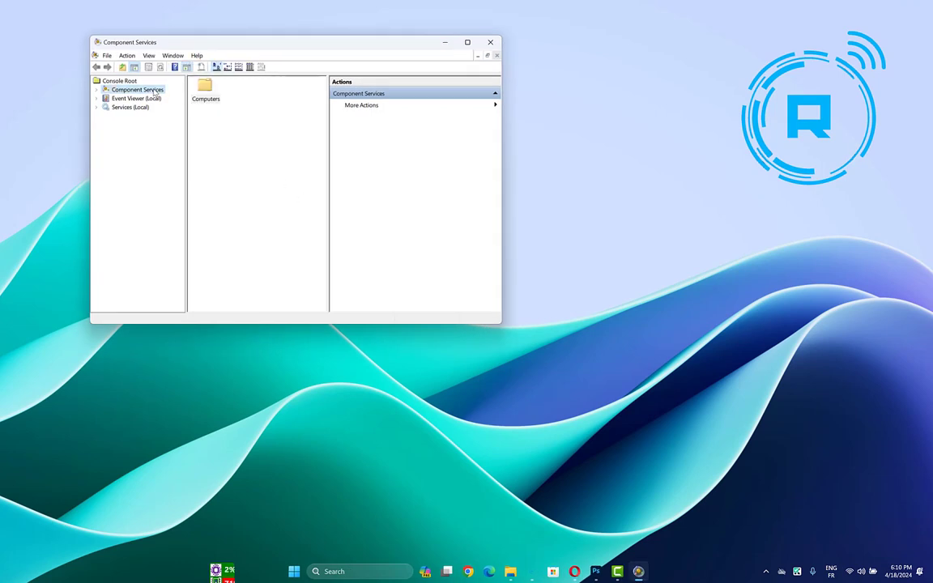
{"action": "left_click", "coordinate": [202, 89]}
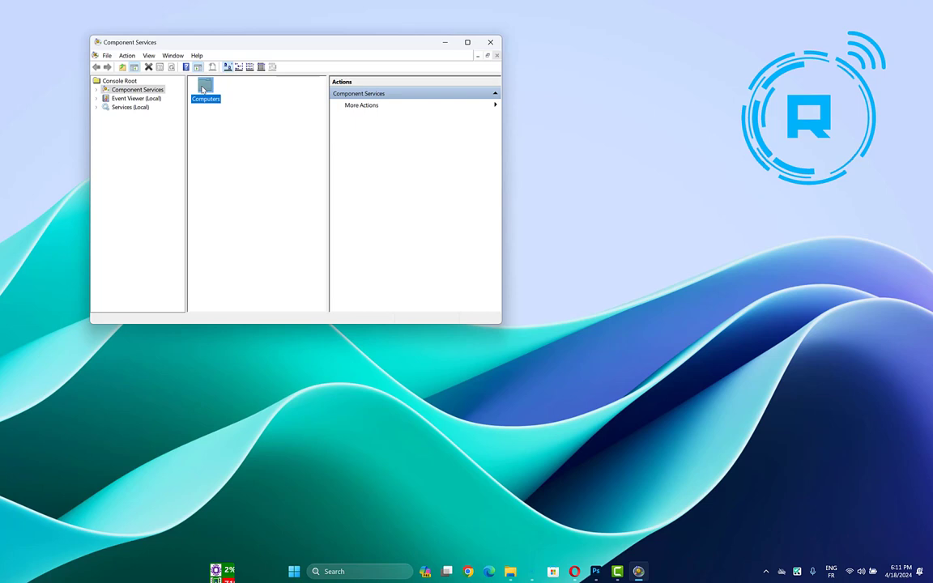
{"action": "double_click", "coordinate": [203, 89]}
{"action": "left_click", "coordinate": [205, 89]}
{"action": "right_click", "coordinate": [209, 97]}
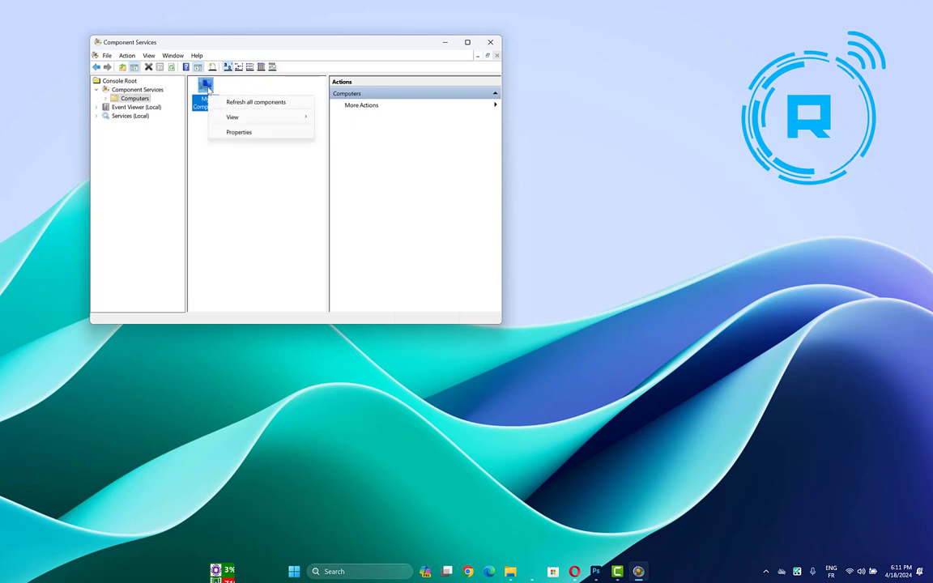
{"action": "left_click", "coordinate": [206, 90]}
{"action": "right_click", "coordinate": [196, 98]}
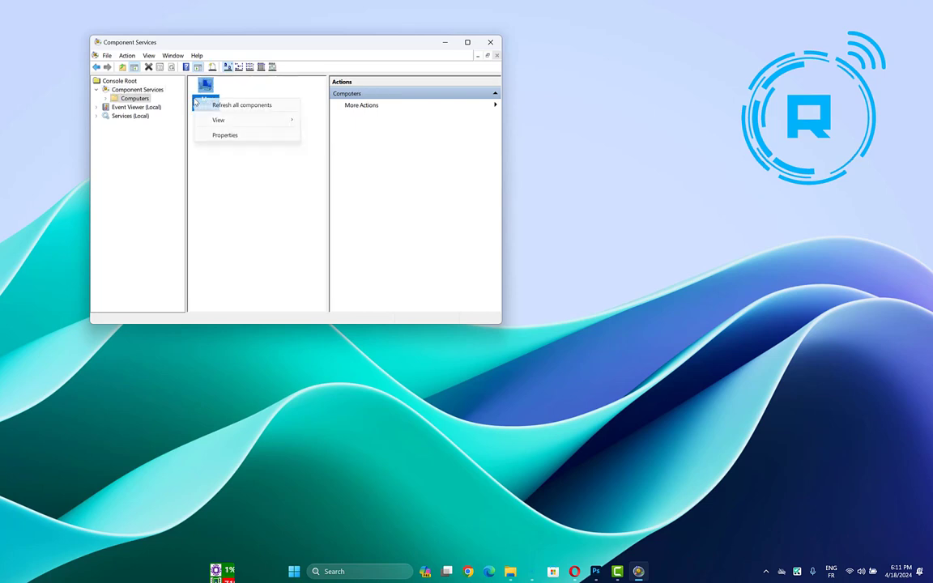
{"action": "left_click", "coordinate": [216, 136]}
Tick Allow Remote Access for SYSTEM in the default COM Access Permissions and confirm both dialogs.
{"action": "left_click", "coordinate": [307, 70]}
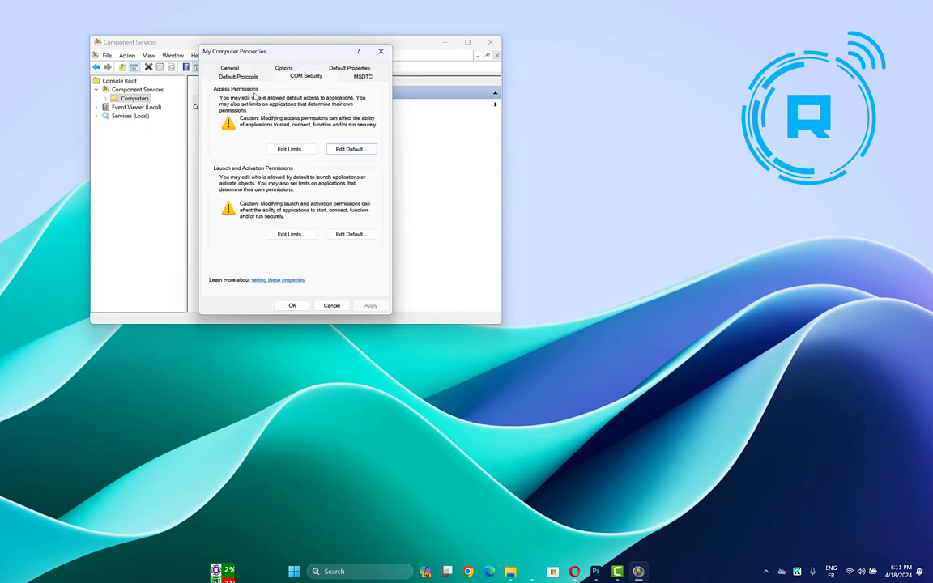
{"action": "left_click", "coordinate": [351, 152]}
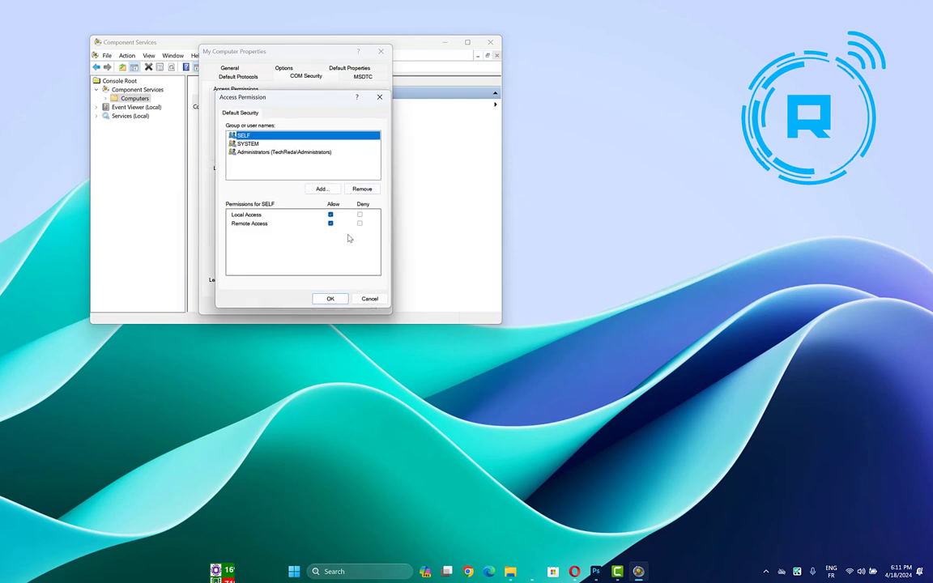
{"action": "left_click", "coordinate": [249, 144]}
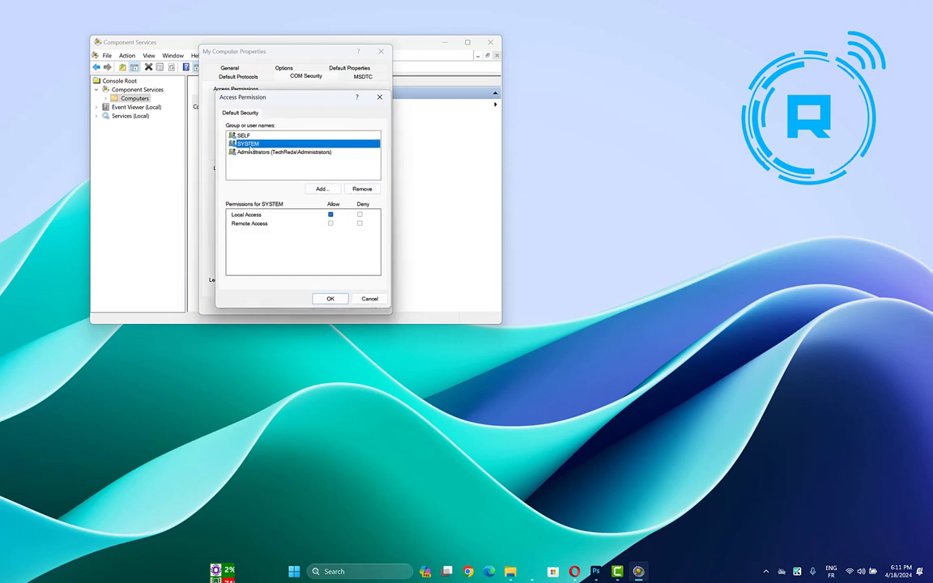
{"action": "left_click", "coordinate": [272, 153]}
{"action": "left_click", "coordinate": [261, 144]}
{"action": "left_click", "coordinate": [332, 224]}
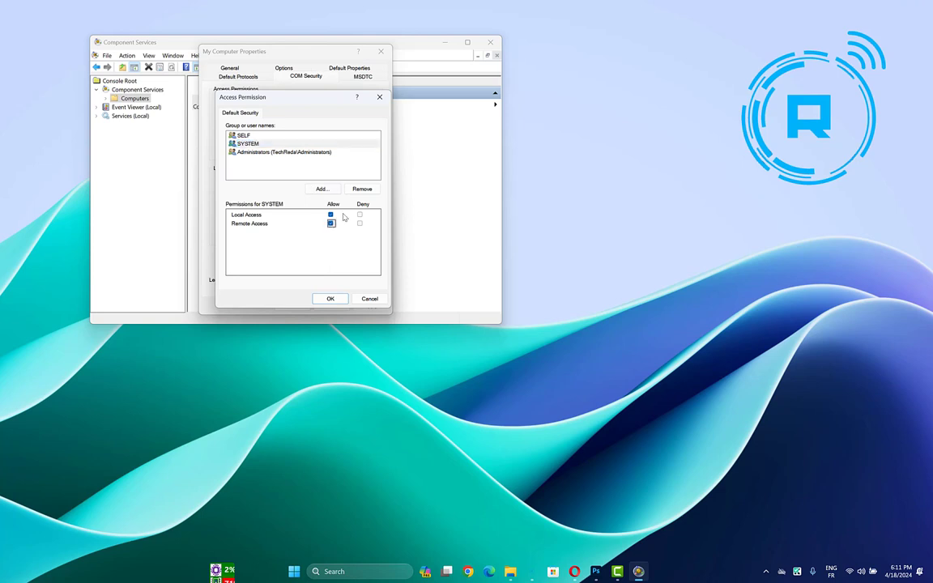
{"action": "left_click", "coordinate": [259, 154]}
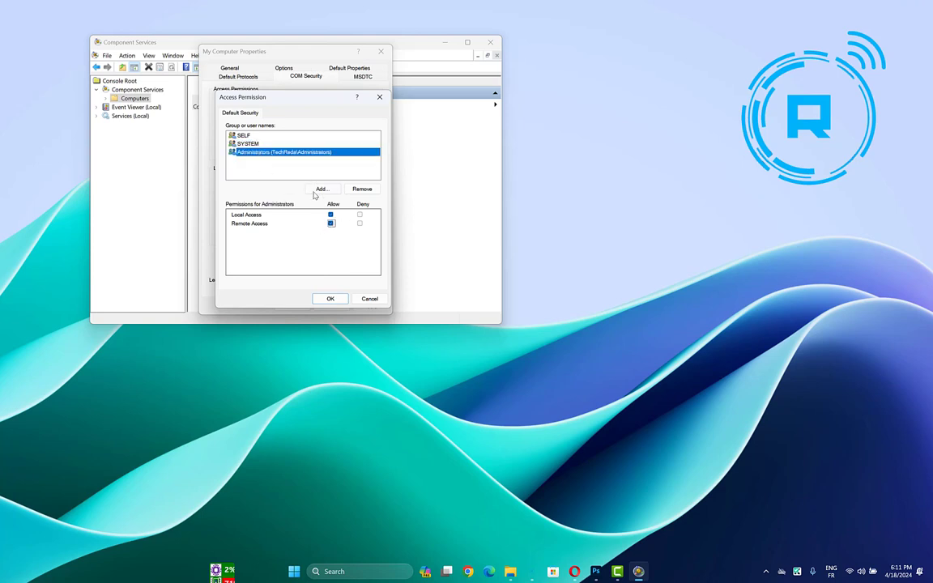
{"action": "left_click", "coordinate": [330, 298]}
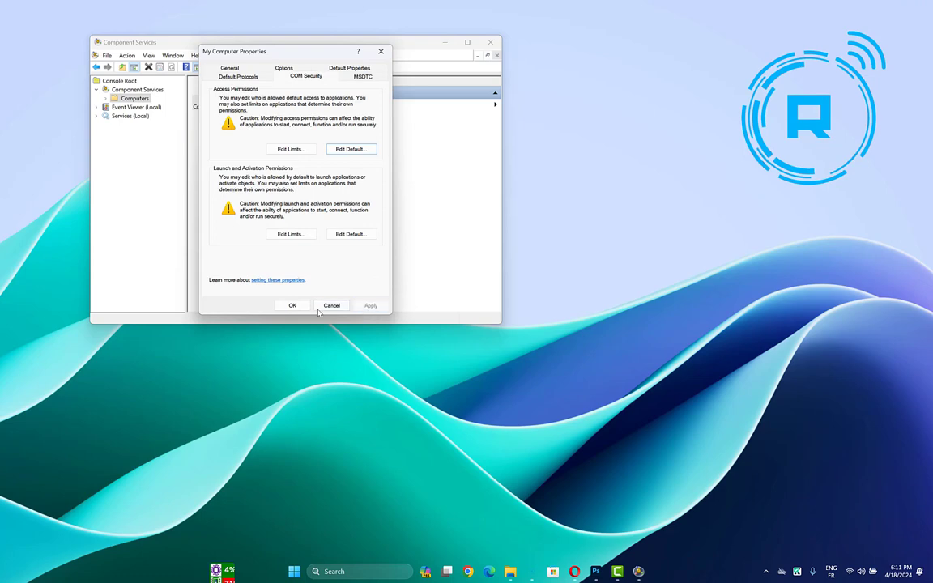
{"action": "left_click", "coordinate": [292, 305]}
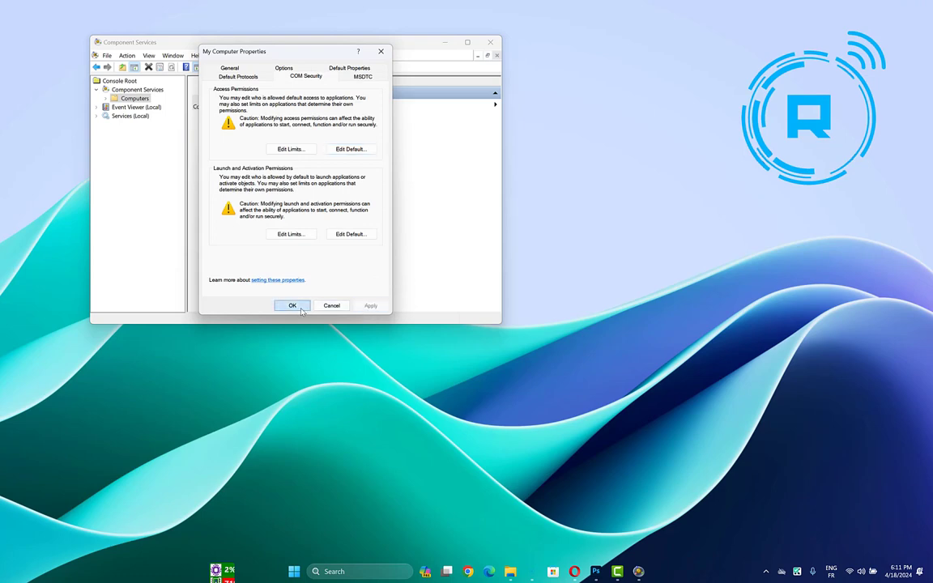
Close Component Services and open the Services console by searching 'services'.
{"action": "left_click", "coordinate": [488, 42]}
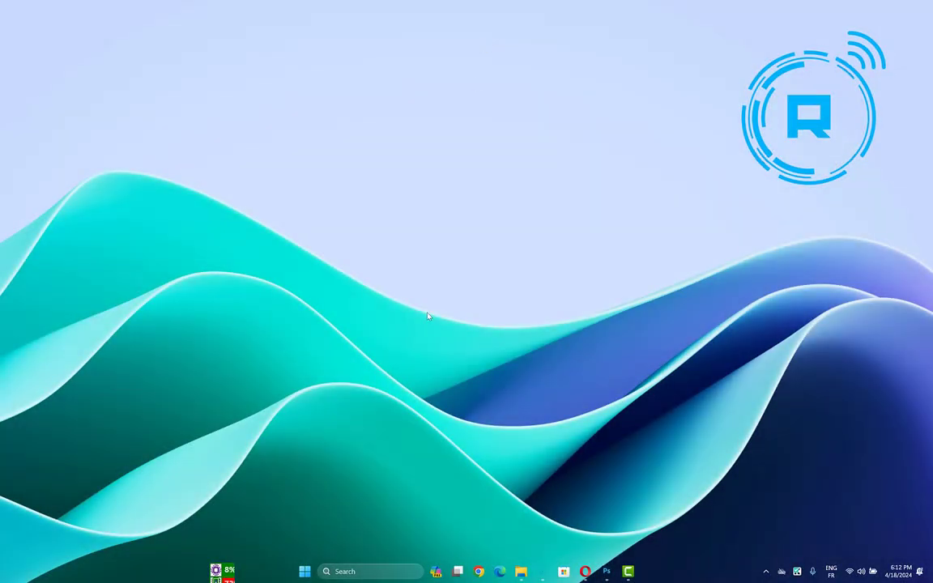
{"action": "key", "text": "super+s"}
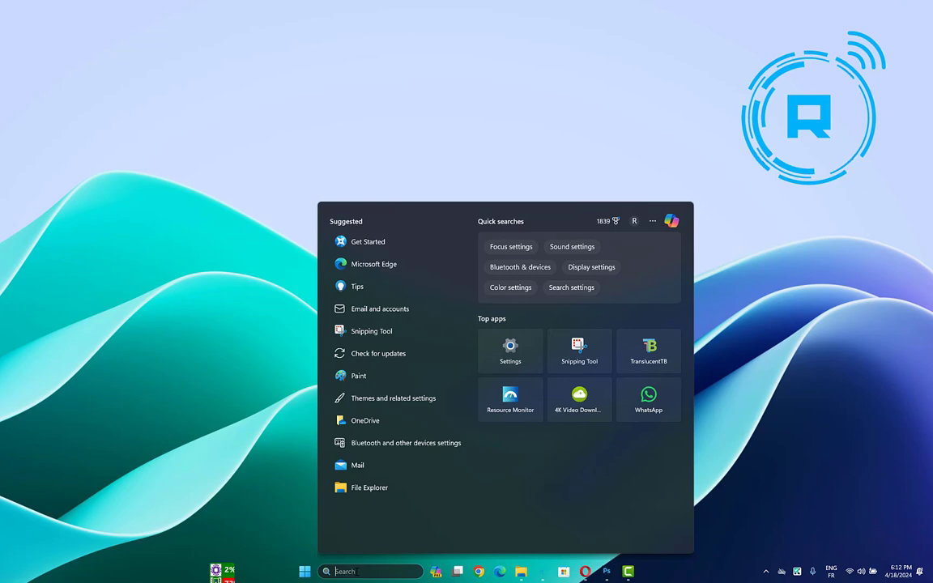
{"action": "type", "text": "services"}
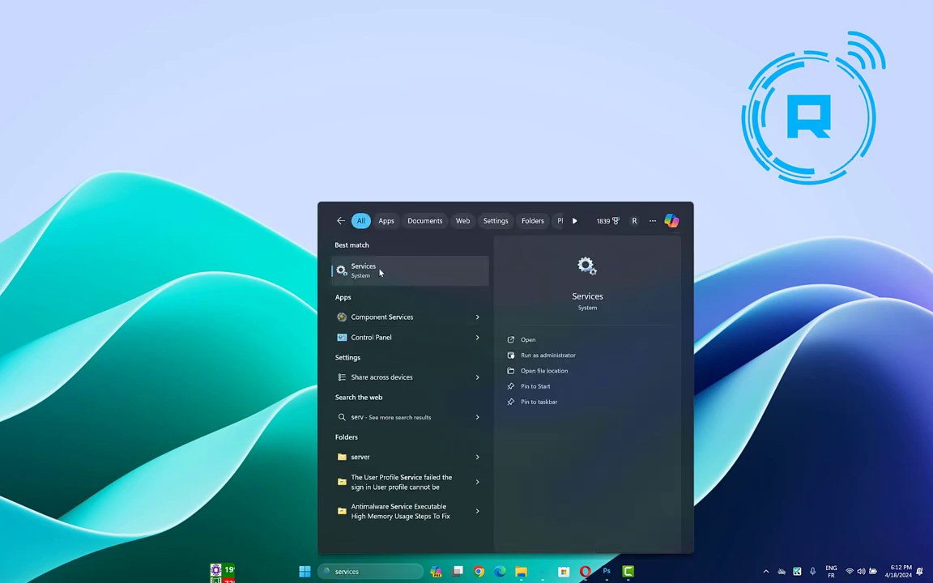
{"action": "left_click", "coordinate": [380, 269]}
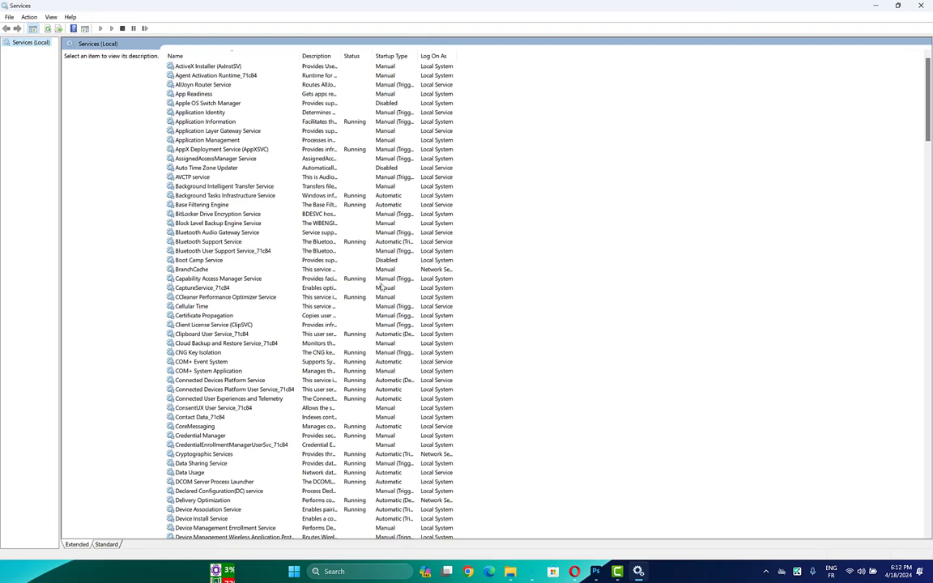
Open the properties of the Function Discovery Resource Publication service.
{"action": "scroll", "coordinate": [215, 319], "scroll_direction": "down", "scroll_amount": 20}
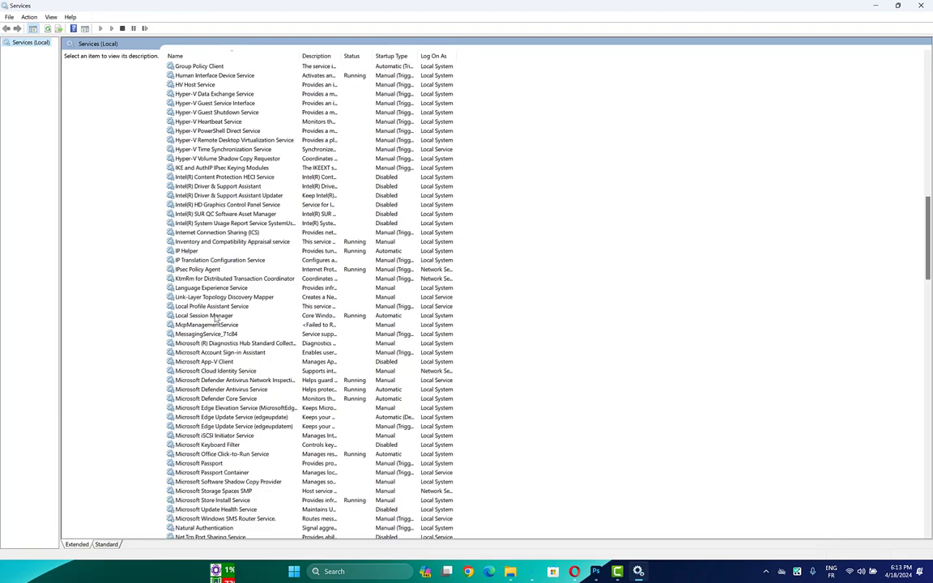
{"action": "scroll", "coordinate": [214, 319], "scroll_direction": "up", "scroll_amount": 20}
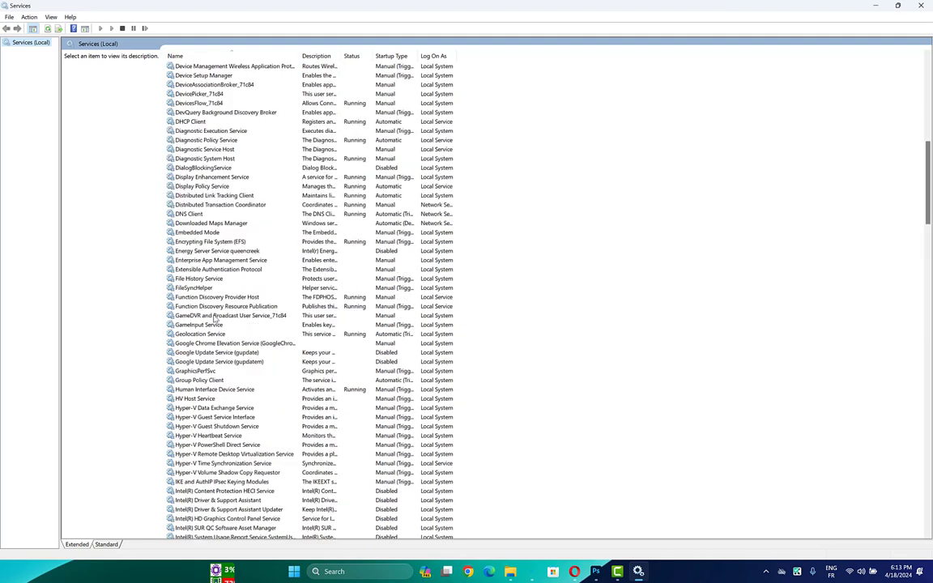
{"action": "left_click", "coordinate": [215, 307]}
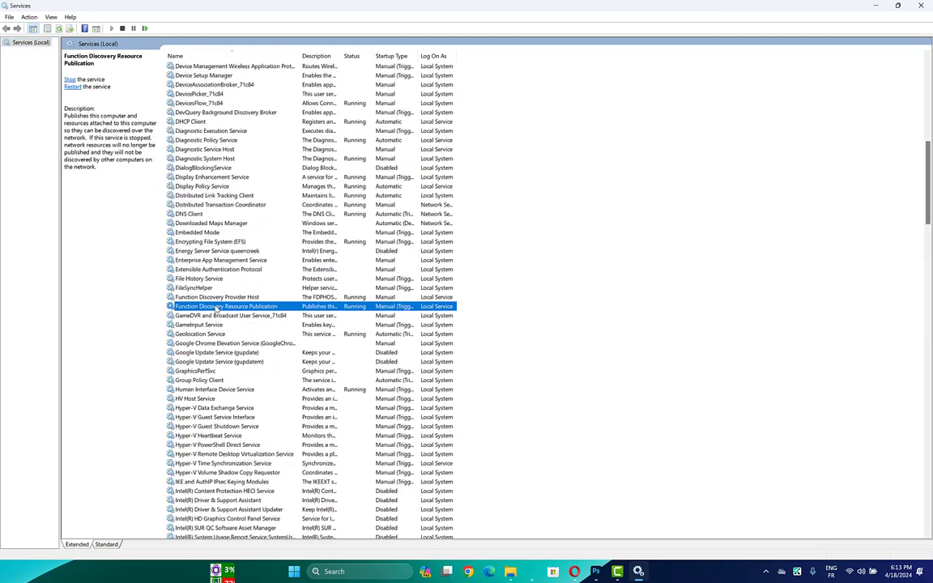
{"action": "right_click", "coordinate": [245, 312]}
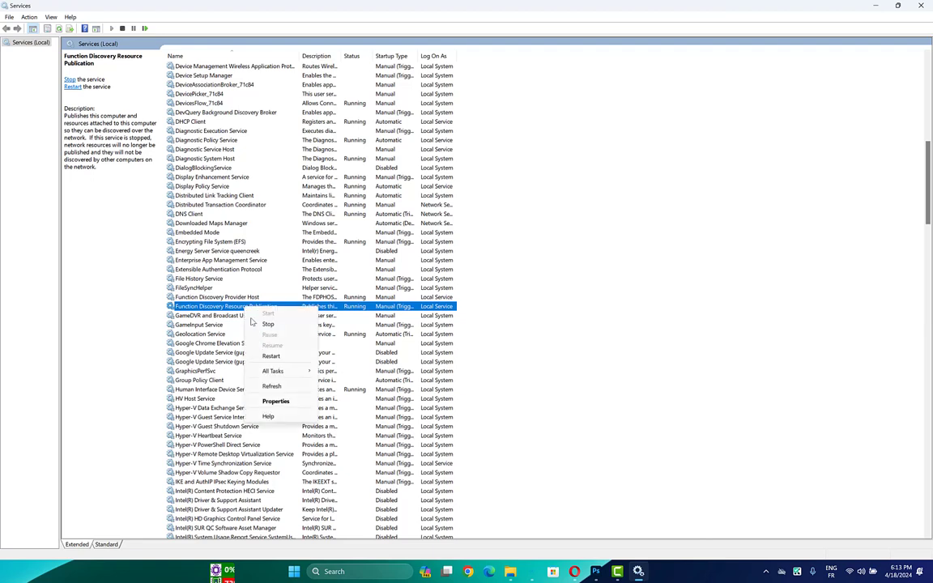
{"action": "left_click", "coordinate": [273, 400]}
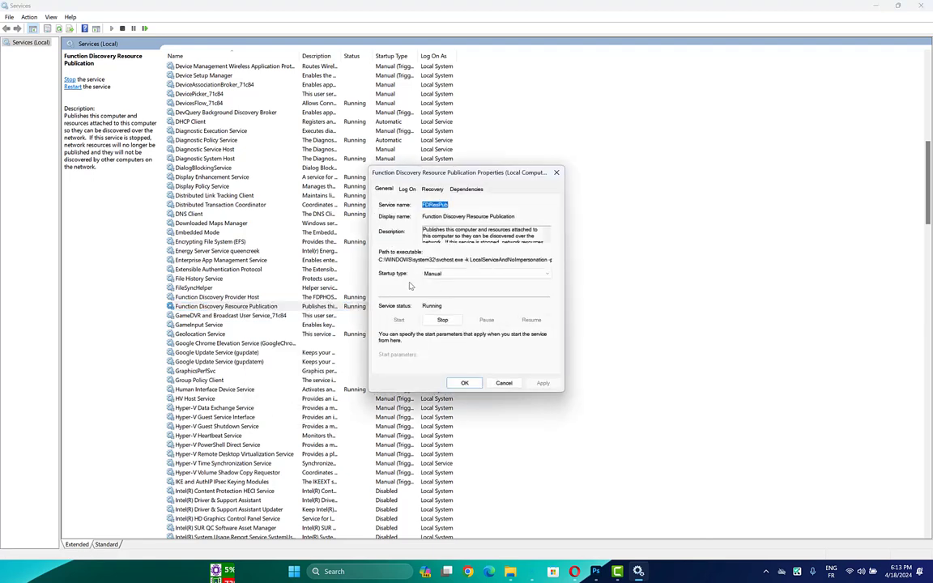
Set its startup type to Manual, apply and confirm, then close Services.
{"action": "left_click", "coordinate": [429, 276]}
{"action": "left_click", "coordinate": [437, 296]}
{"action": "left_click", "coordinate": [543, 383]}
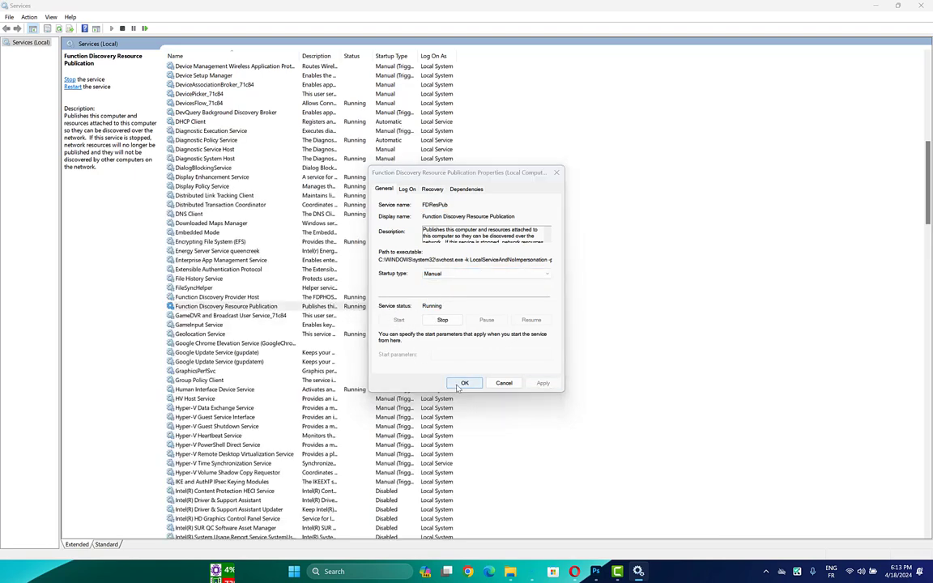
{"action": "left_click", "coordinate": [464, 383]}
{"action": "left_click", "coordinate": [926, 6]}
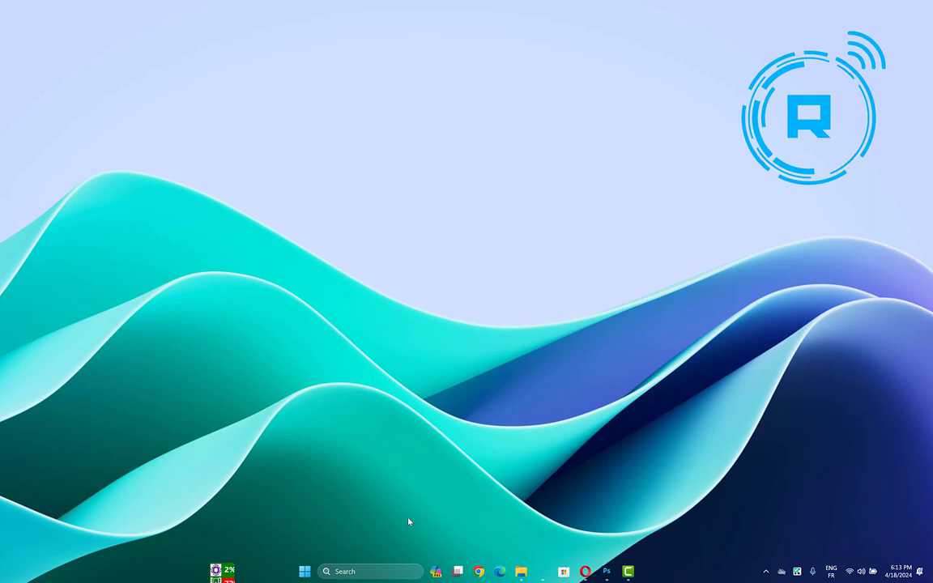
Relaunch dcomcnfg and open the Properties of My Computer under Computers.
{"action": "key", "text": "super+r"}
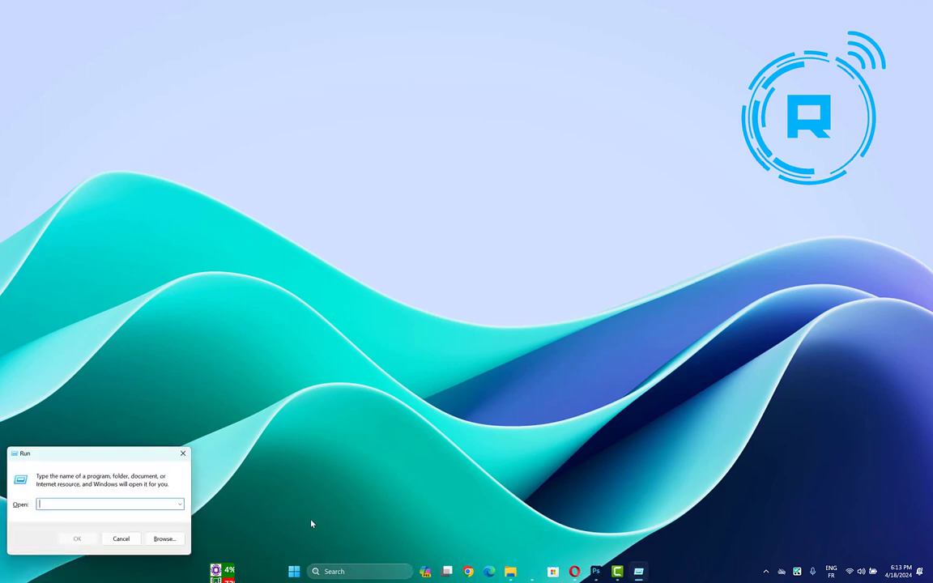
{"action": "type", "text": "dcomcnfg"}
{"action": "key", "text": "Return"}
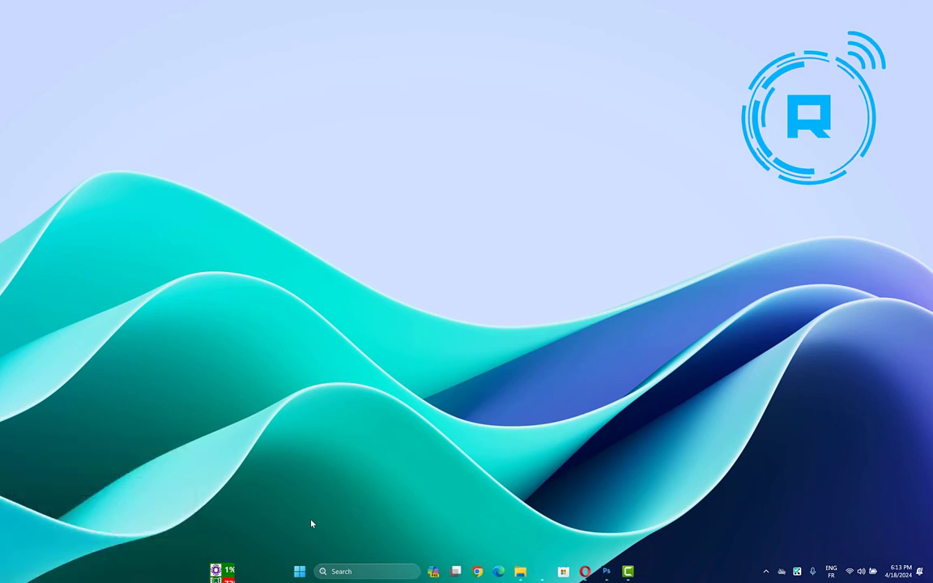
{"action": "double_click", "coordinate": [205, 89]}
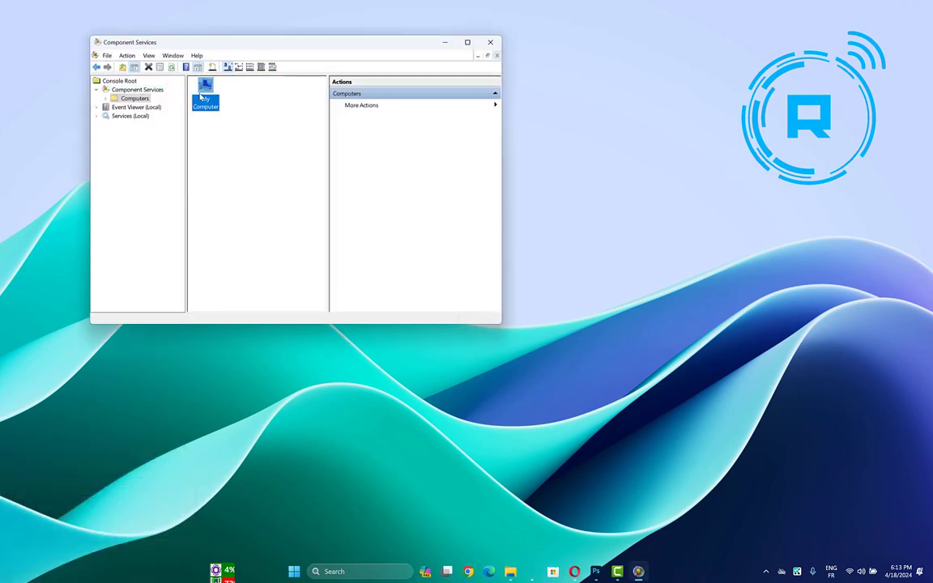
{"action": "right_click", "coordinate": [206, 93]}
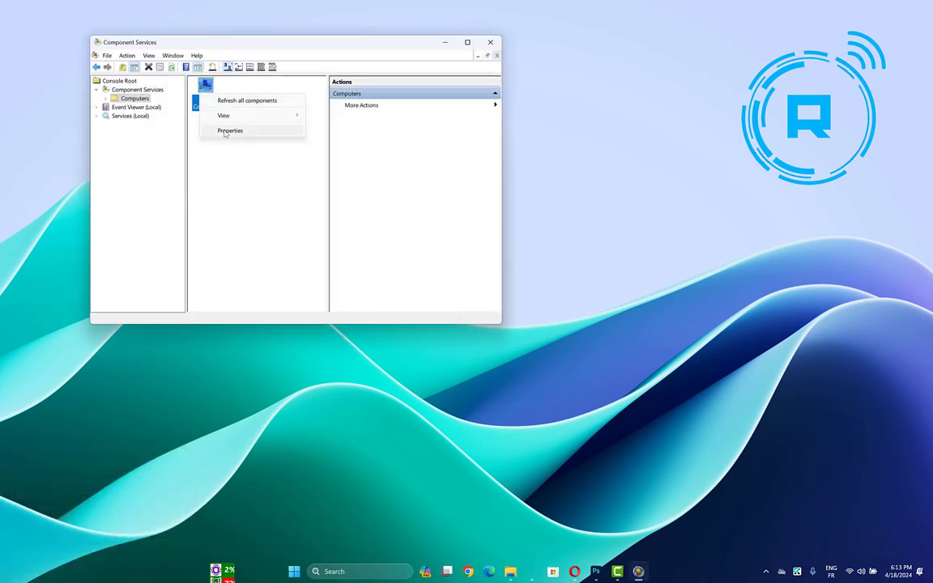
{"action": "left_click", "coordinate": [229, 131]}
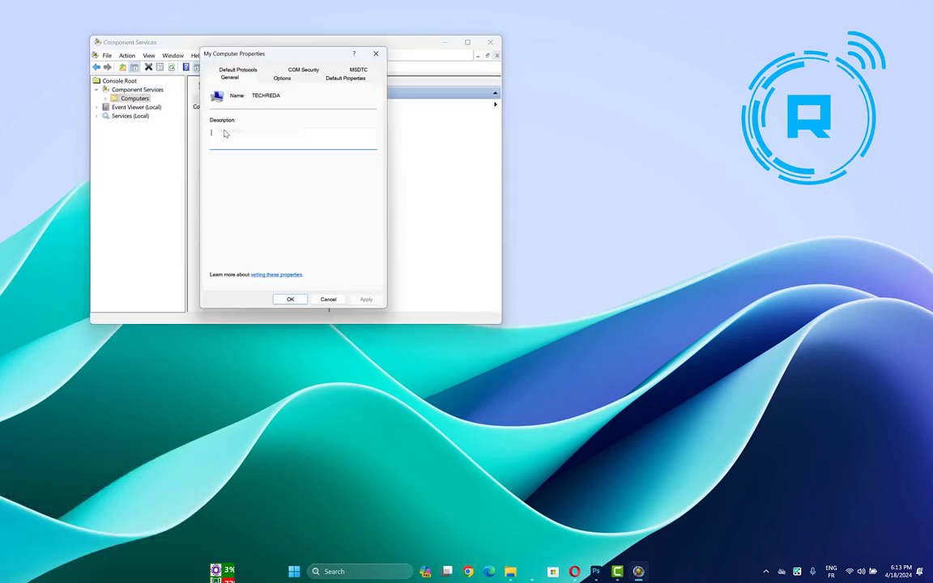
On Default Properties keep Distributed COM enabled with Identify impersonation, apply, accept the warning, and close.
{"action": "left_click", "coordinate": [344, 78]}
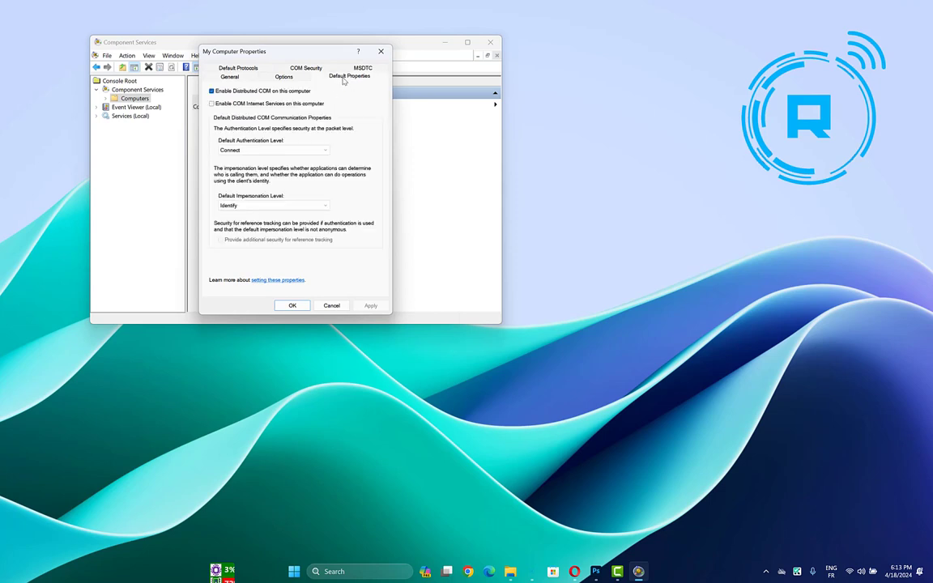
{"action": "left_click", "coordinate": [218, 95]}
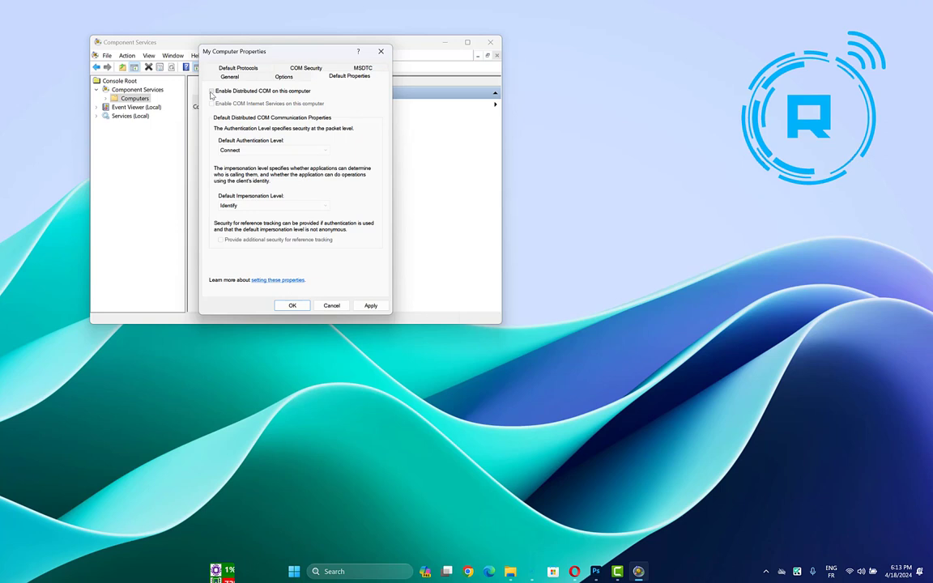
{"action": "left_click", "coordinate": [217, 95]}
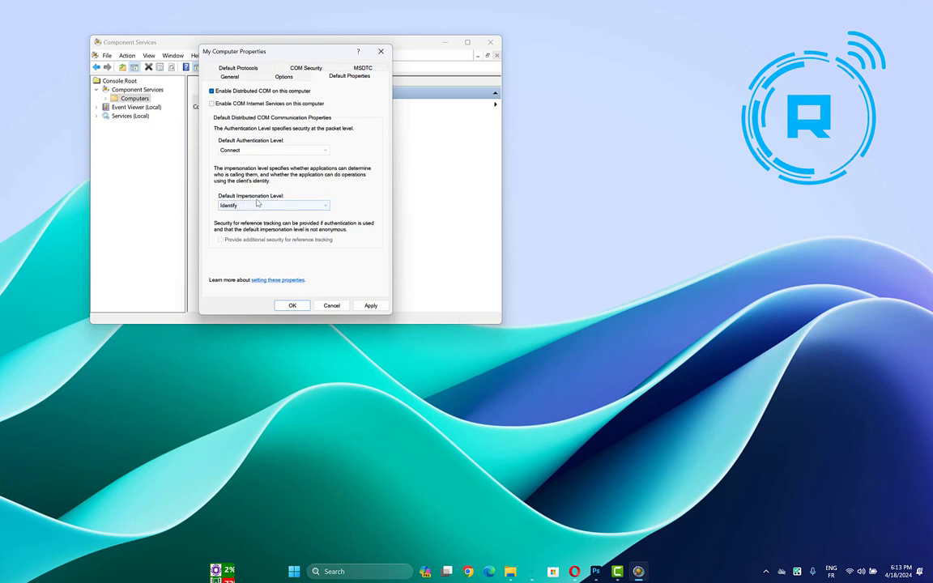
{"action": "left_click", "coordinate": [258, 205]}
{"action": "left_click", "coordinate": [244, 223]}
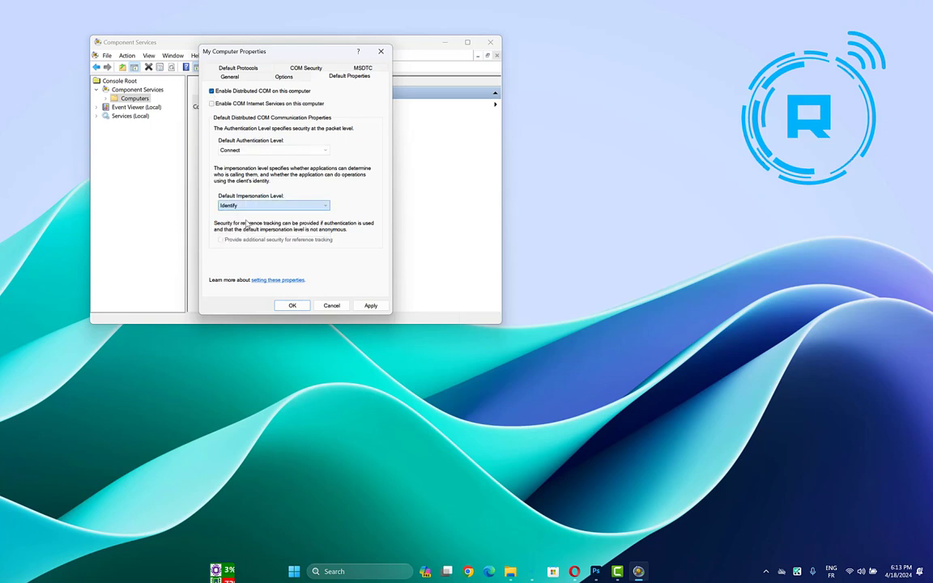
{"action": "left_click", "coordinate": [371, 305]}
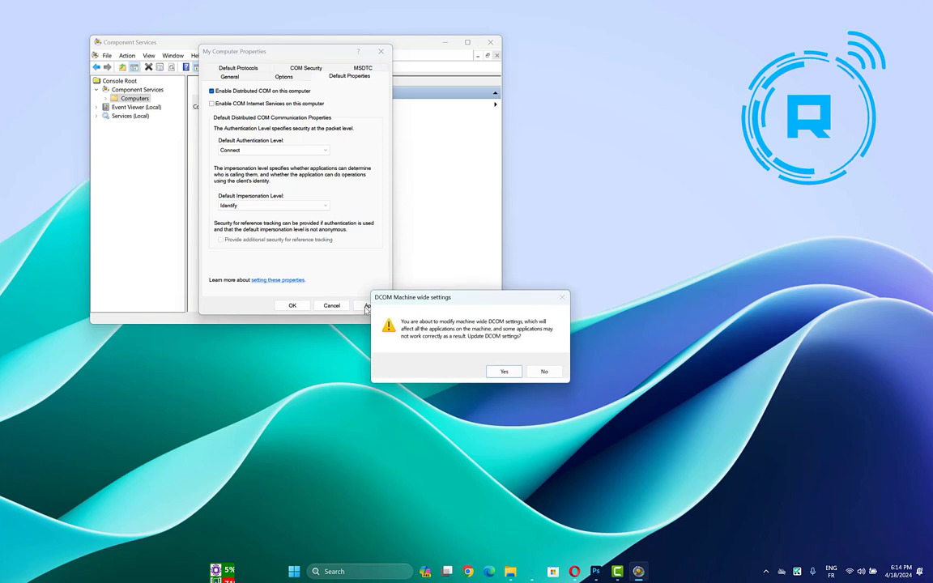
{"action": "left_click", "coordinate": [504, 372]}
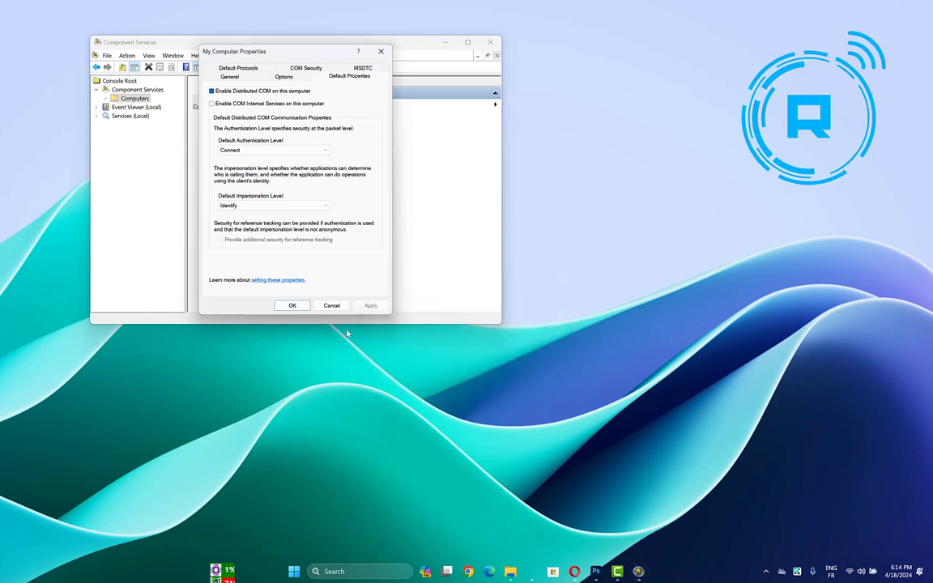
{"action": "left_click", "coordinate": [292, 305]}
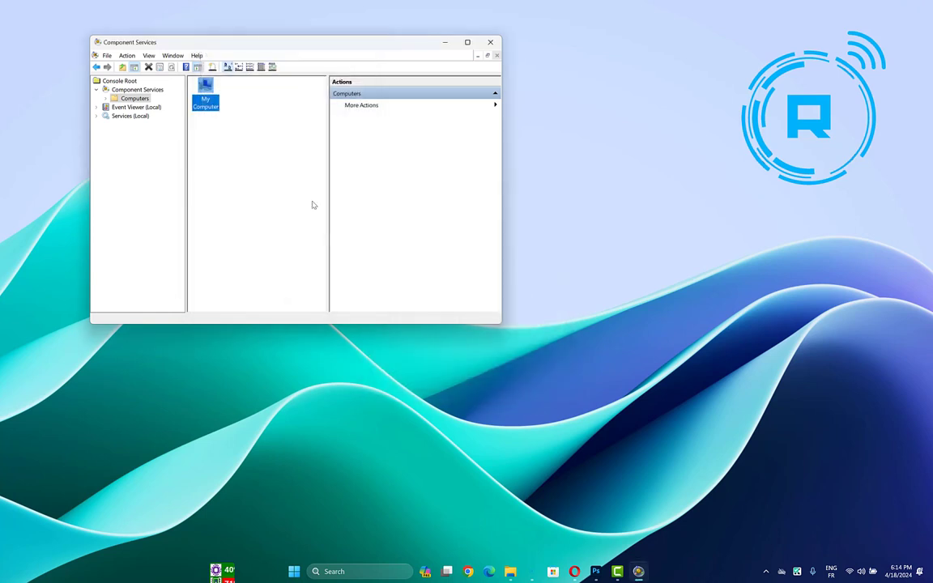
{"action": "left_click", "coordinate": [490, 42]}
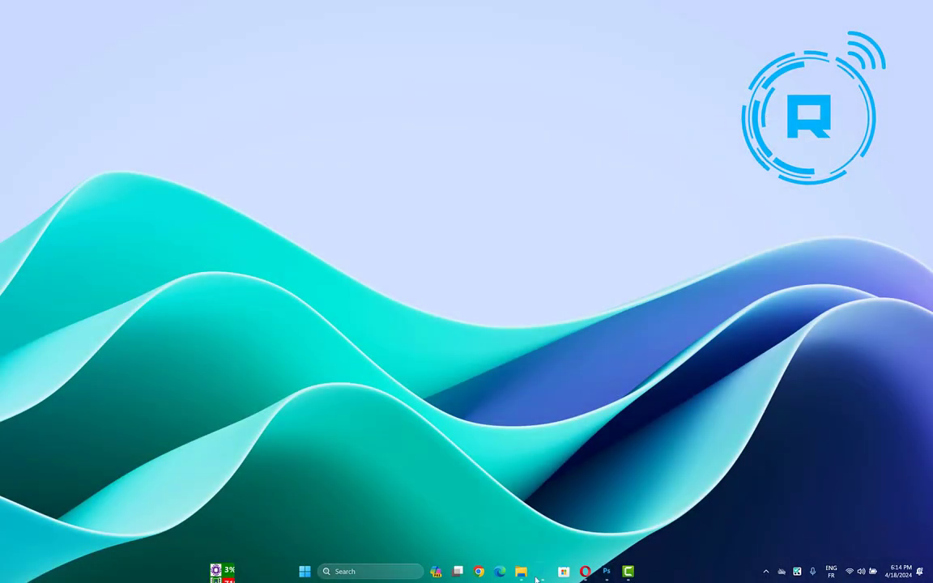
Run sfc /scannow in a Command Prompt launched as administrator.
{"action": "left_click", "coordinate": [388, 572]}
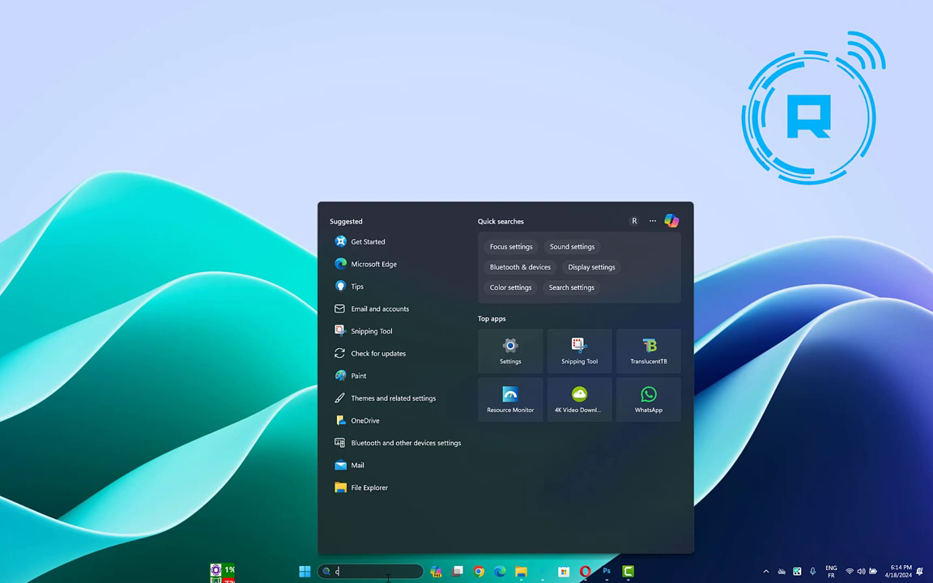
{"action": "type", "text": "cmd"}
{"action": "right_click", "coordinate": [378, 278]}
{"action": "left_click", "coordinate": [413, 289]}
{"action": "type", "text": "sfc"}
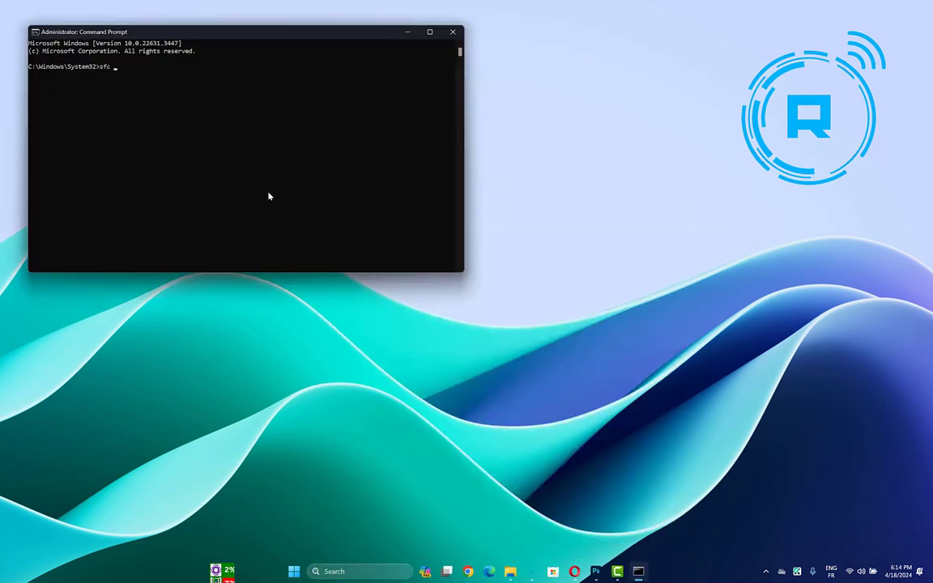
{"action": "type", "text": " /scannow"}
{"action": "key", "text": "Return"}
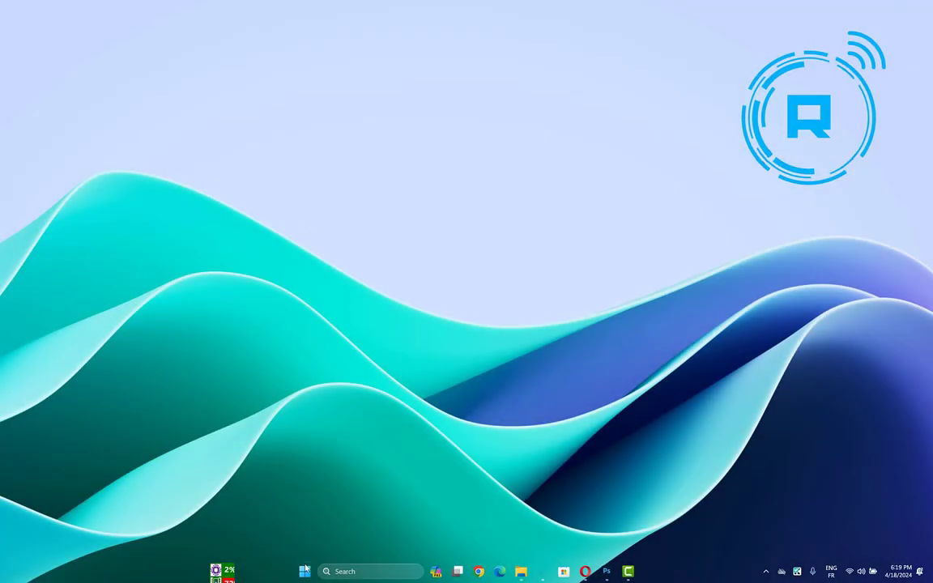
Check Windows Update in Settings, which shows the PC is up to date, then close Settings.
{"action": "left_click", "coordinate": [305, 569]}
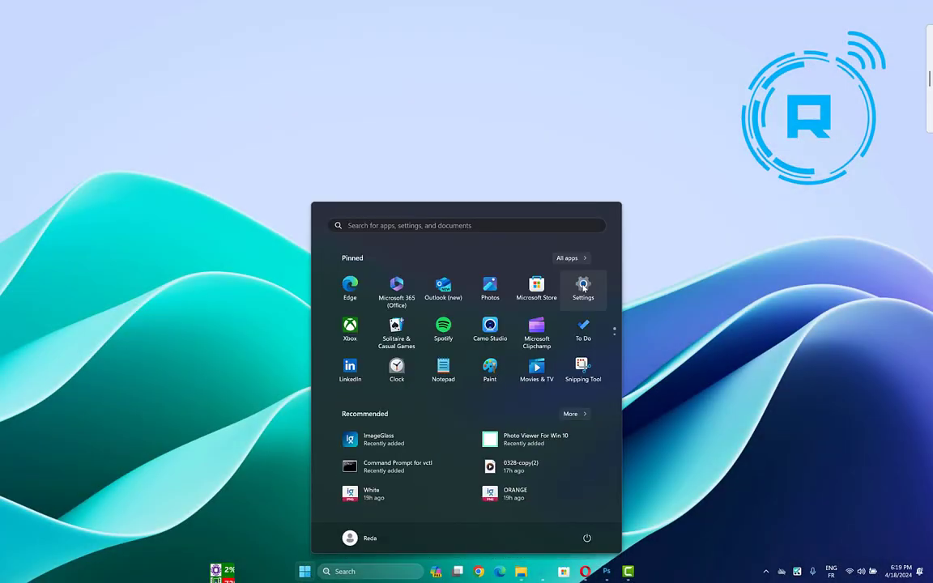
{"action": "left_click", "coordinate": [583, 282]}
{"action": "left_click", "coordinate": [72, 319]}
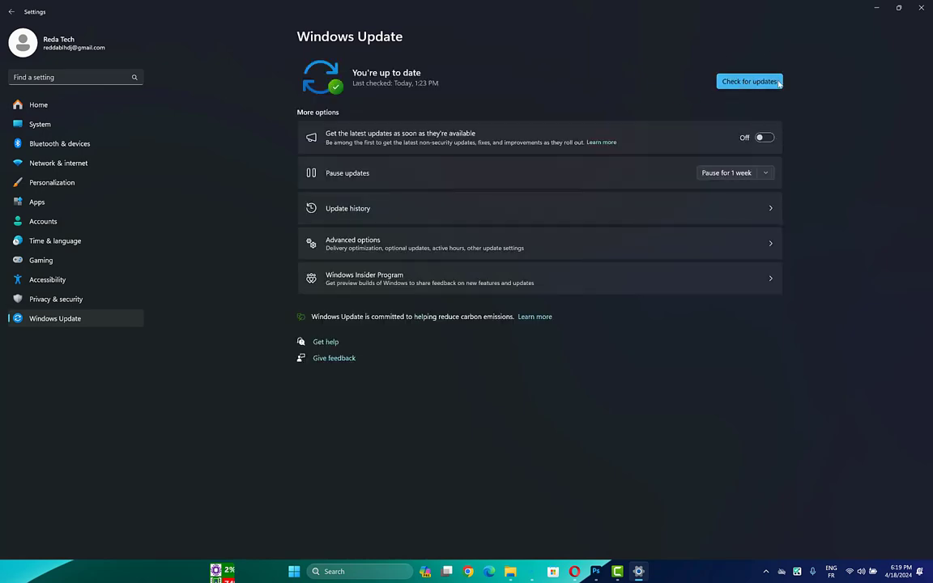
{"action": "key", "text": "alt+F4"}
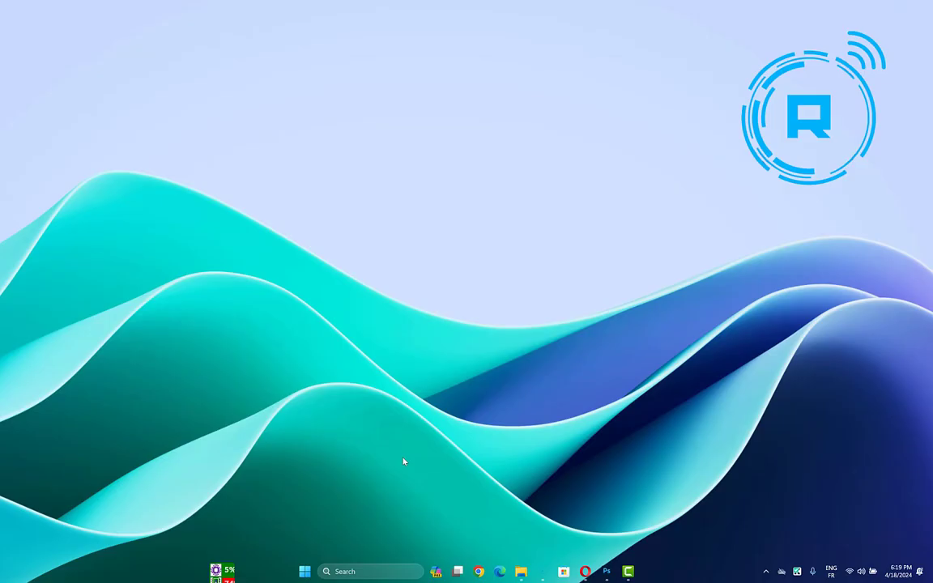
Start Reset this PC from Settings > System > Recovery to show its options.
{"action": "key", "text": "super"}
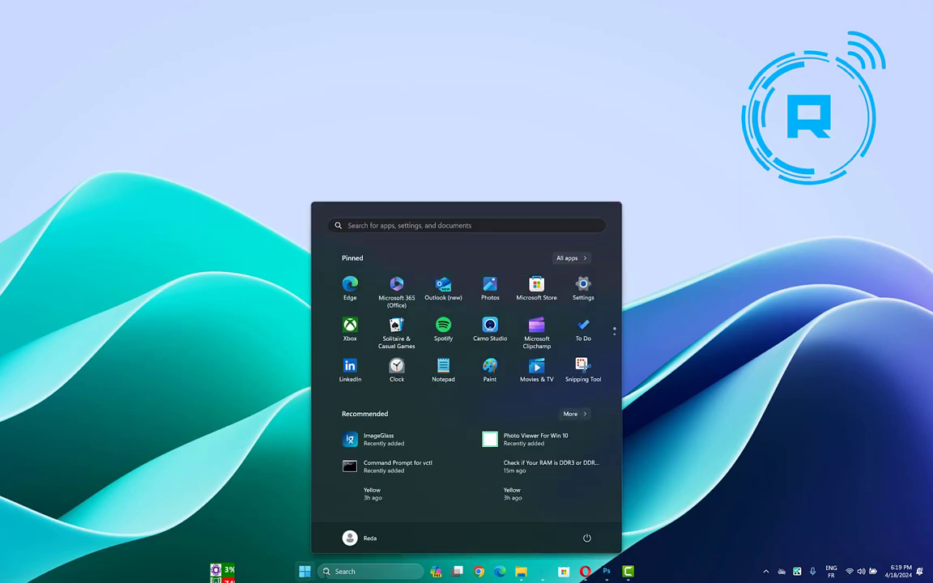
{"action": "left_click", "coordinate": [572, 283]}
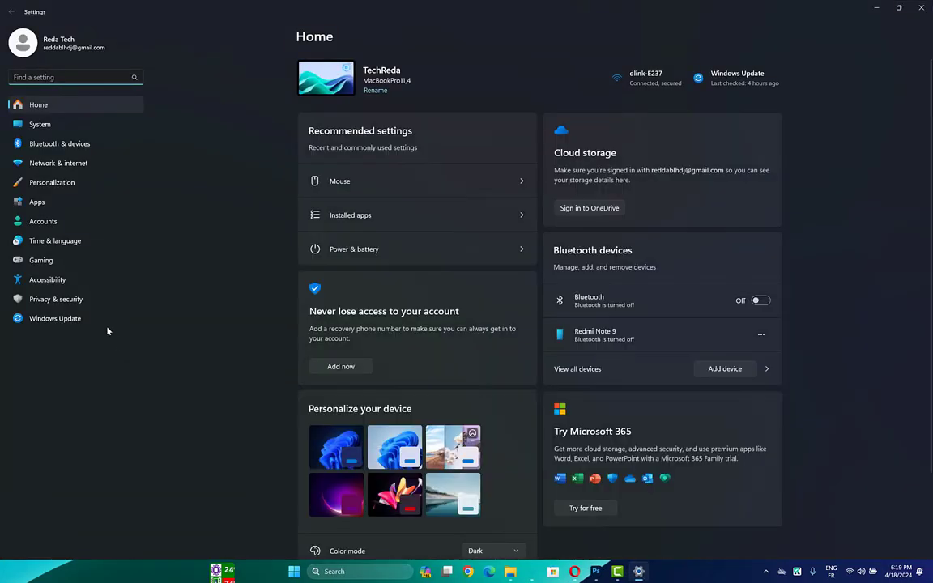
{"action": "left_click", "coordinate": [116, 126]}
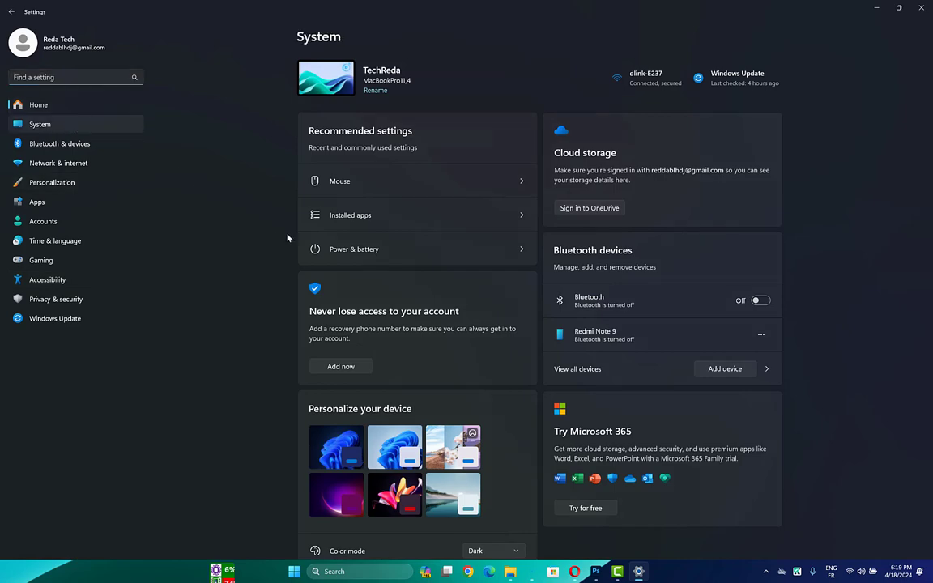
{"action": "scroll", "coordinate": [452, 380], "scroll_direction": "down", "scroll_amount": 5}
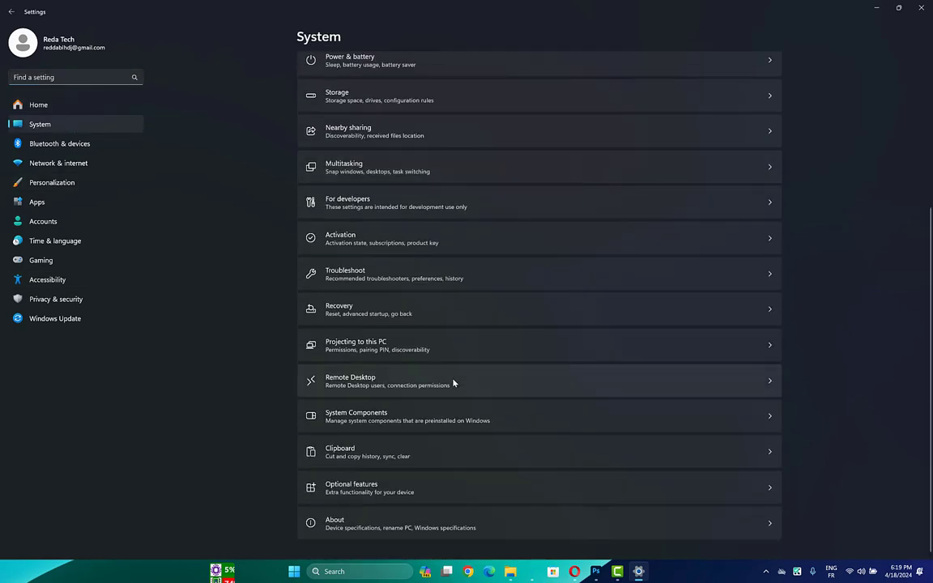
{"action": "left_click", "coordinate": [352, 312]}
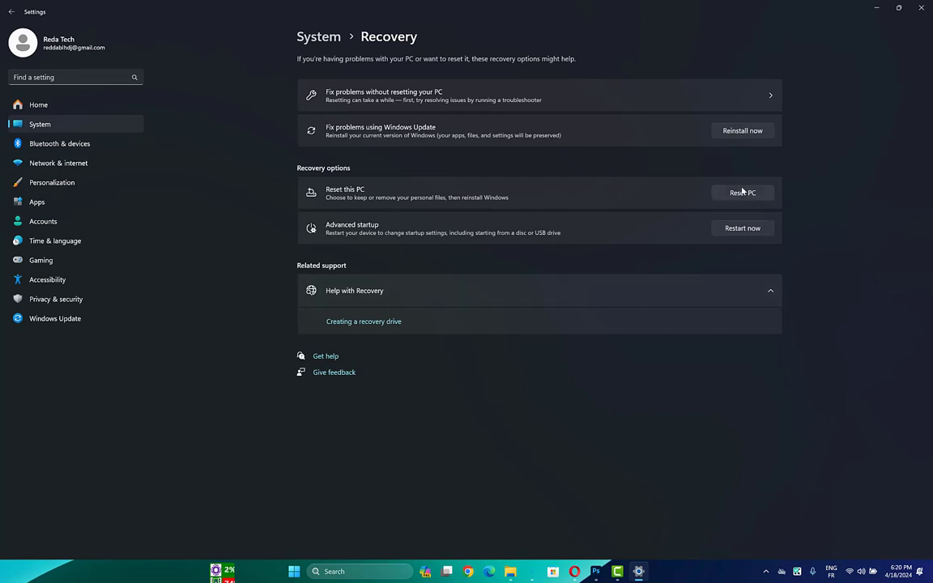
{"action": "left_click", "coordinate": [742, 192]}
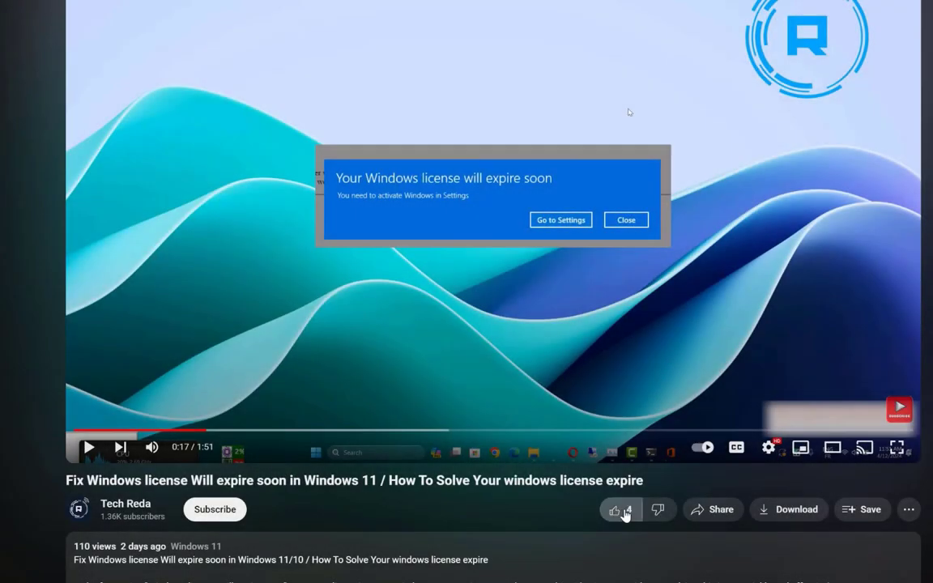
Like the video, subscribe to the channel, and set its notifications to All.
{"action": "left_click", "coordinate": [624, 512]}
{"action": "left_click", "coordinate": [217, 510]}
{"action": "left_click", "coordinate": [273, 515]}
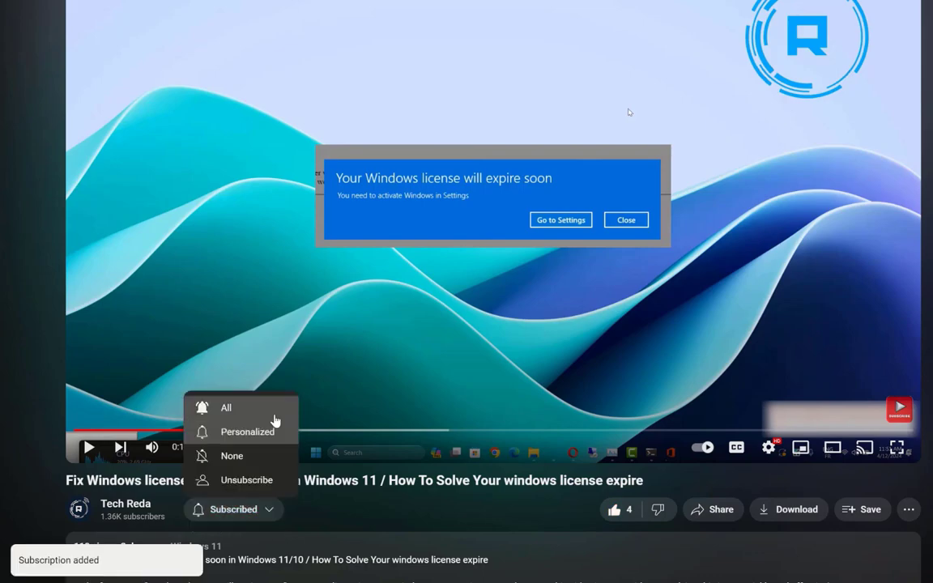
{"action": "left_click", "coordinate": [272, 413]}
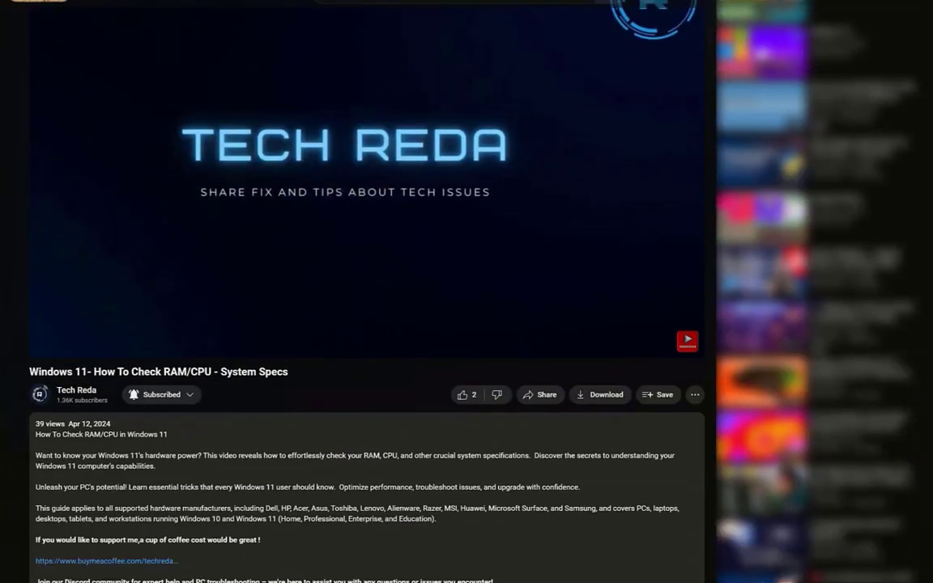
{"action": "scroll", "coordinate": [365, 324], "scroll_direction": "down", "scroll_amount": 4}
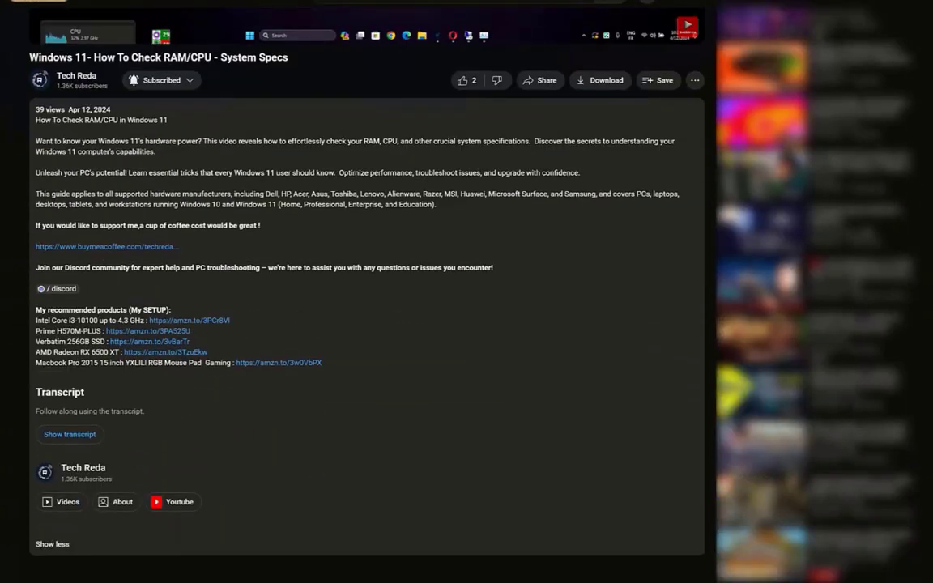